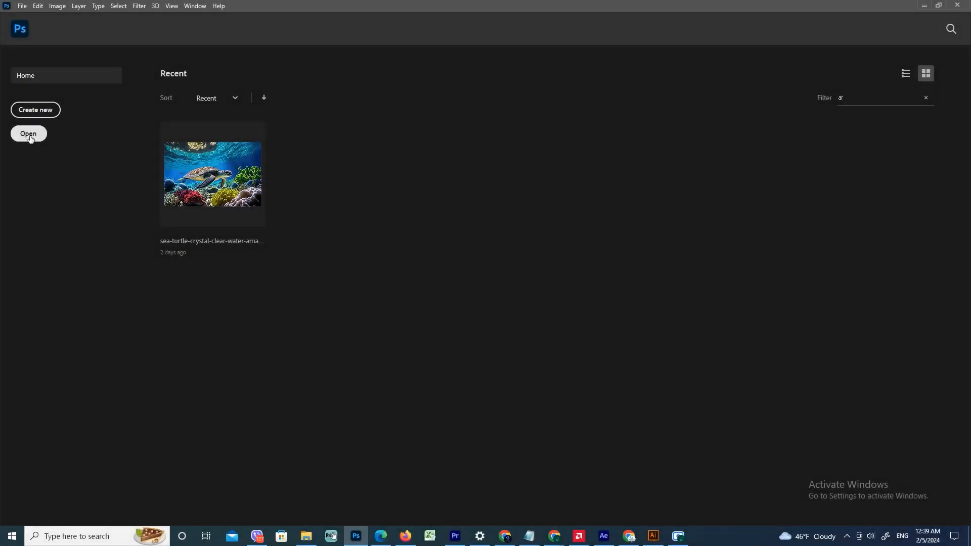
pyautogui.click(29, 134)
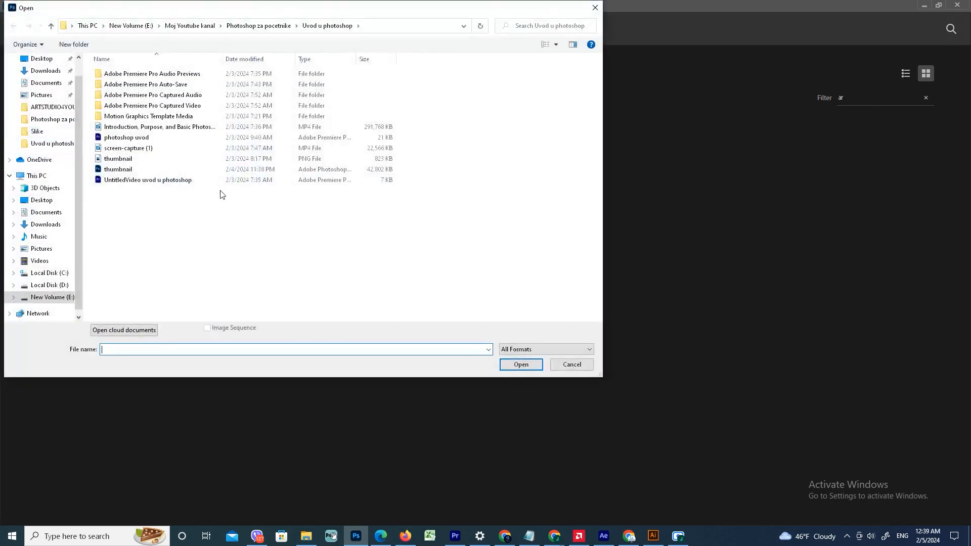
pyautogui.click(130, 26)
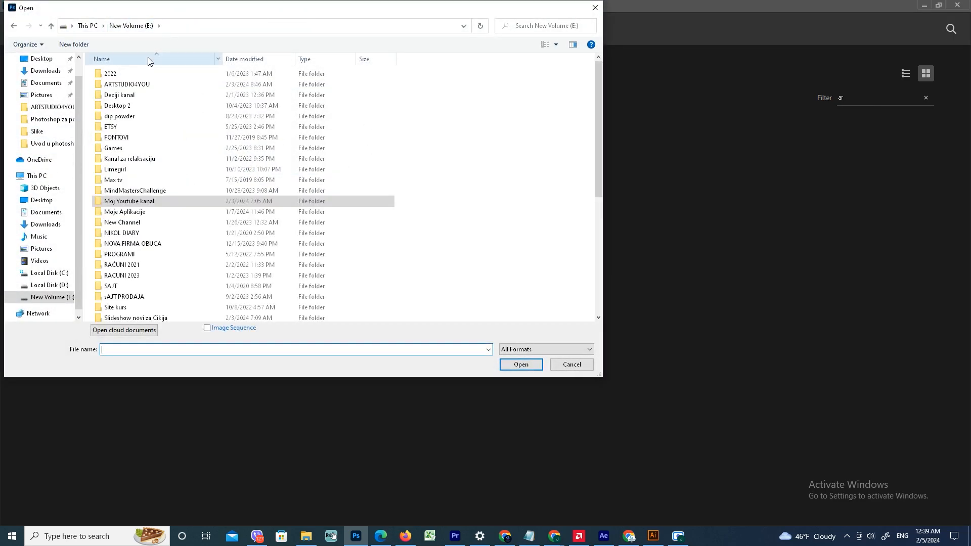
pyautogui.doubleClick(146, 202)
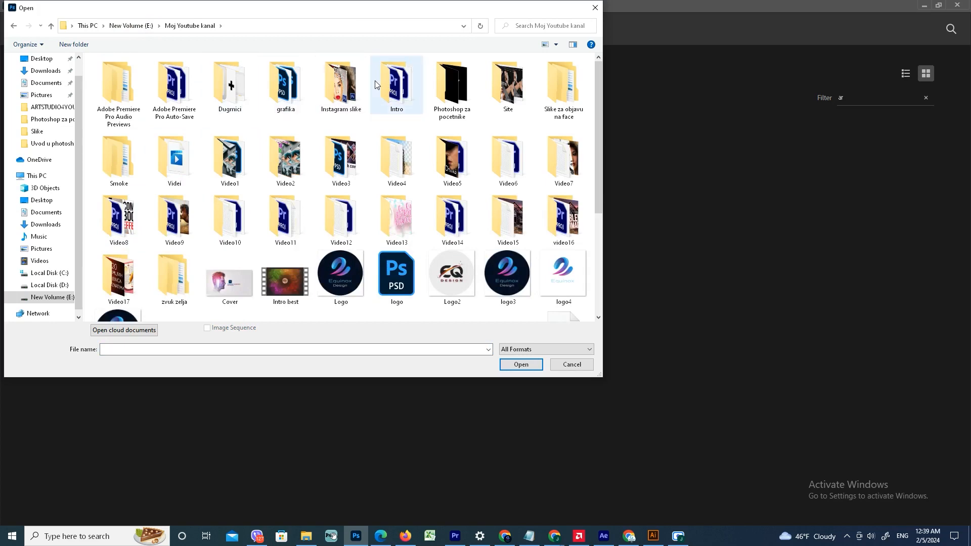
pyautogui.click(574, 366)
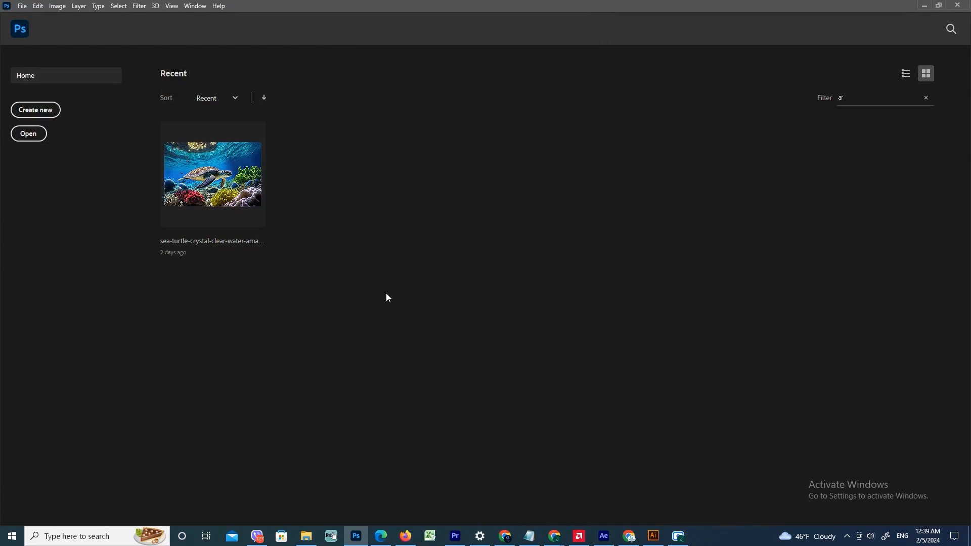
pyautogui.click(23, 6)
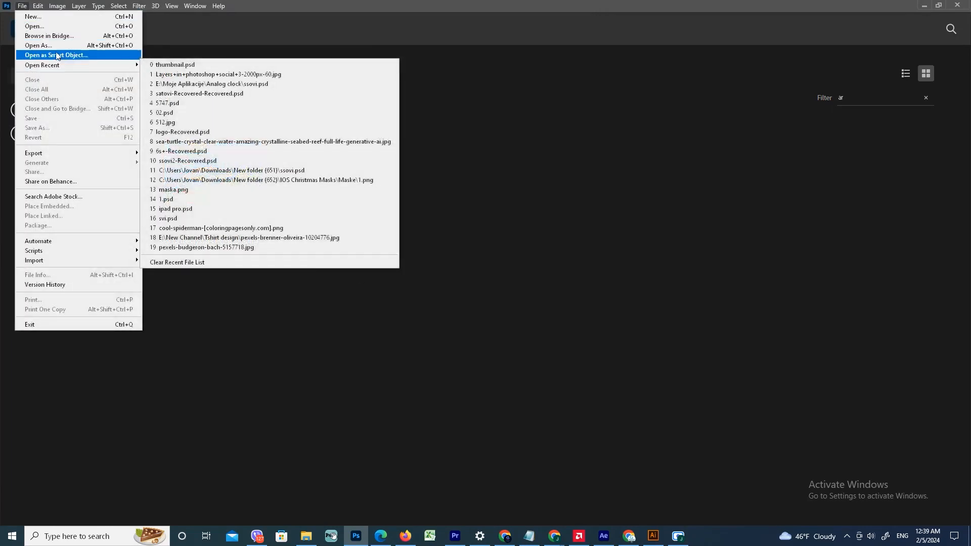
pyautogui.click(44, 27)
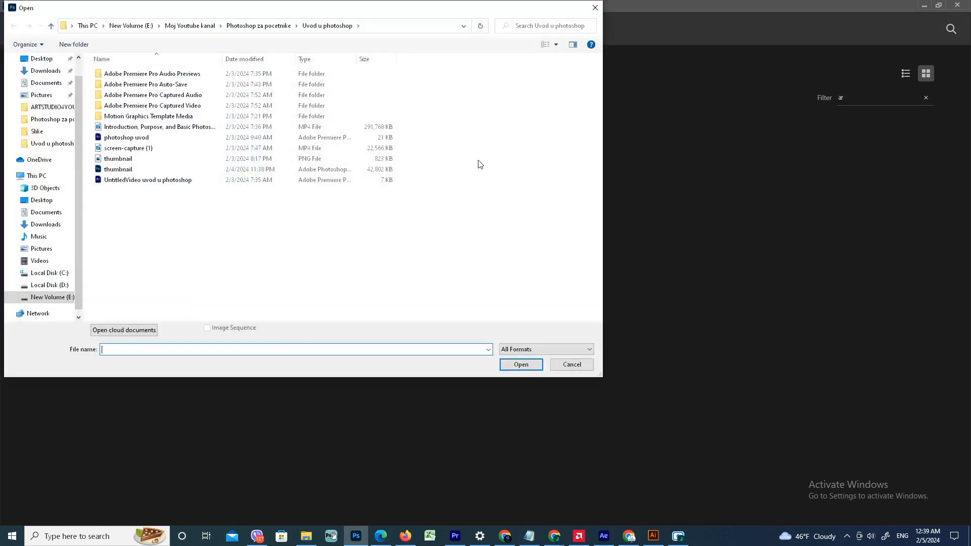
pyautogui.click(131, 26)
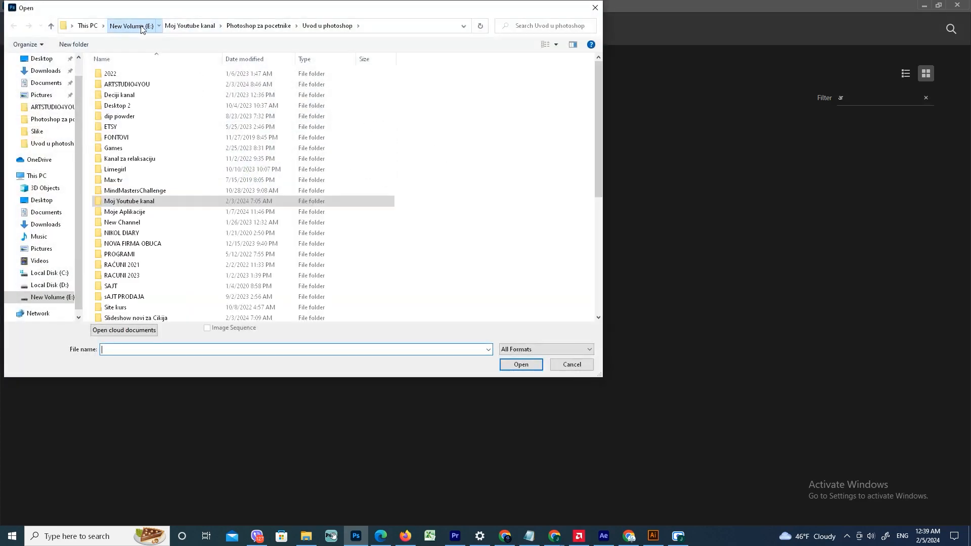
pyautogui.doubleClick(203, 202)
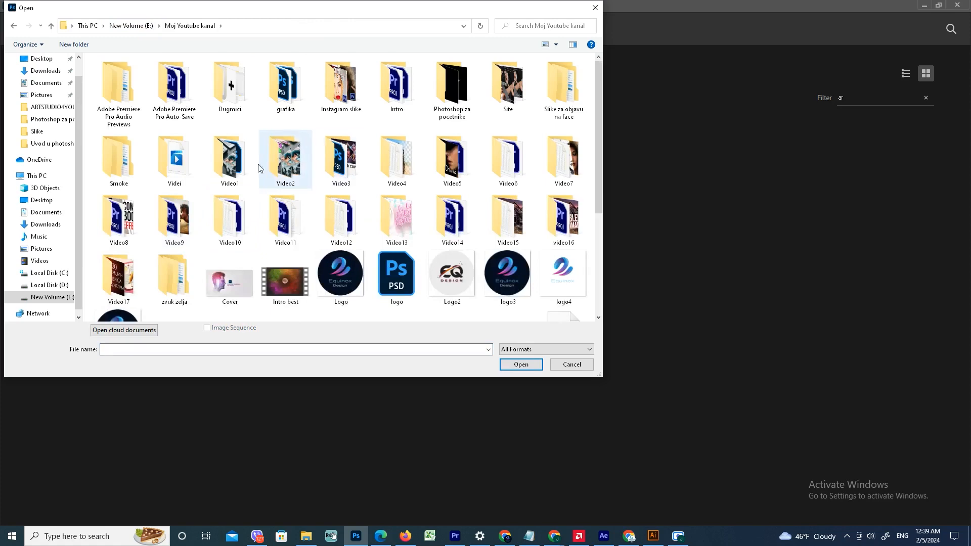
pyautogui.click(595, 7)
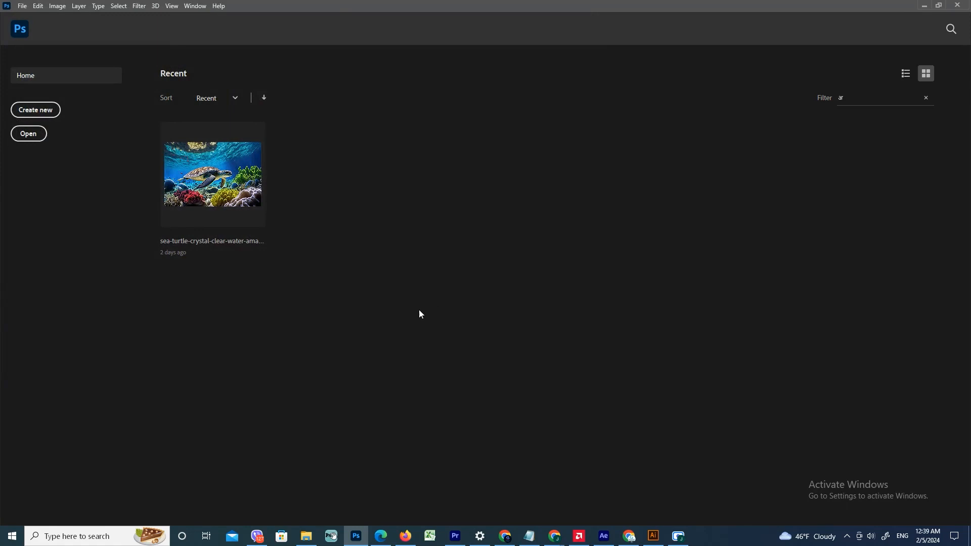
# Open images 2 and 1 from the Slike folder in File Explorer as two separate Photoshop documents.
pyautogui.click(307, 537)
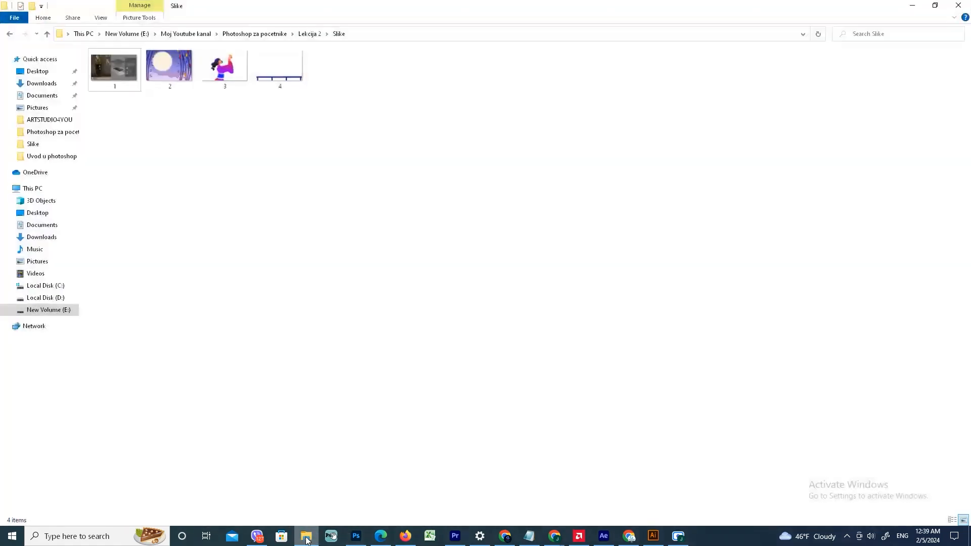
pyautogui.moveTo(173, 71); pyautogui.dragTo(463, 288)
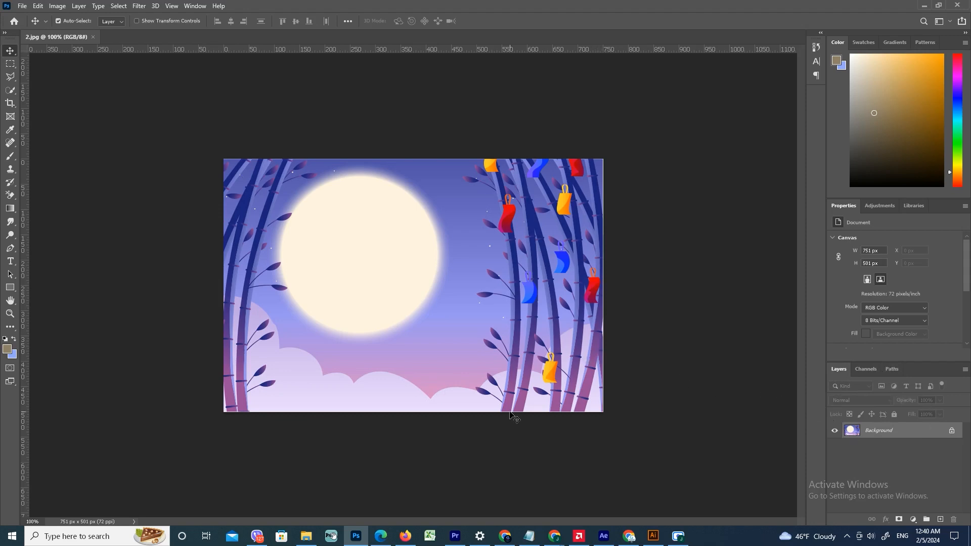
pyautogui.click(306, 537)
pyautogui.moveTo(114, 68); pyautogui.dragTo(488, 14)
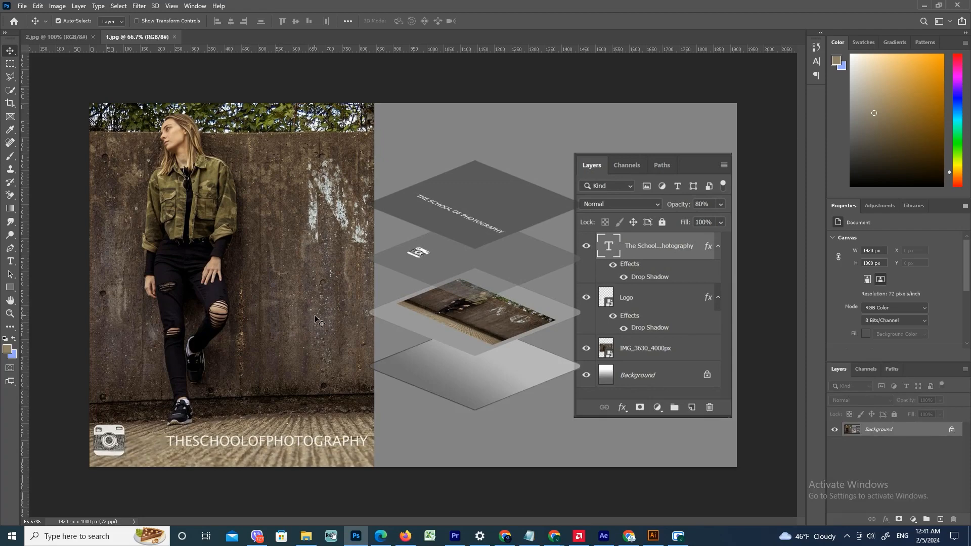
# Unlock the Background layer of 2.jpg and place image 3 from the Slike folder above it at its original size.
pyautogui.click(74, 37)
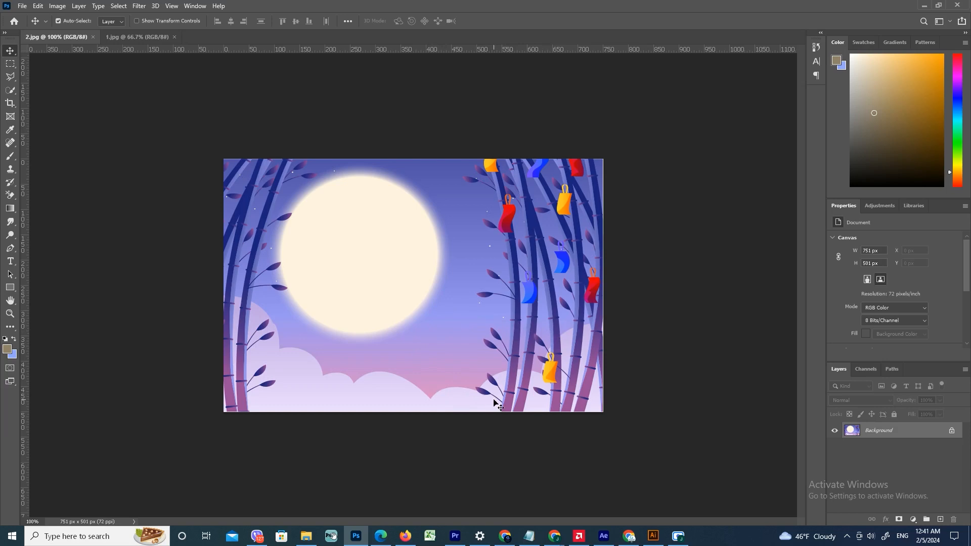
pyautogui.click(953, 433)
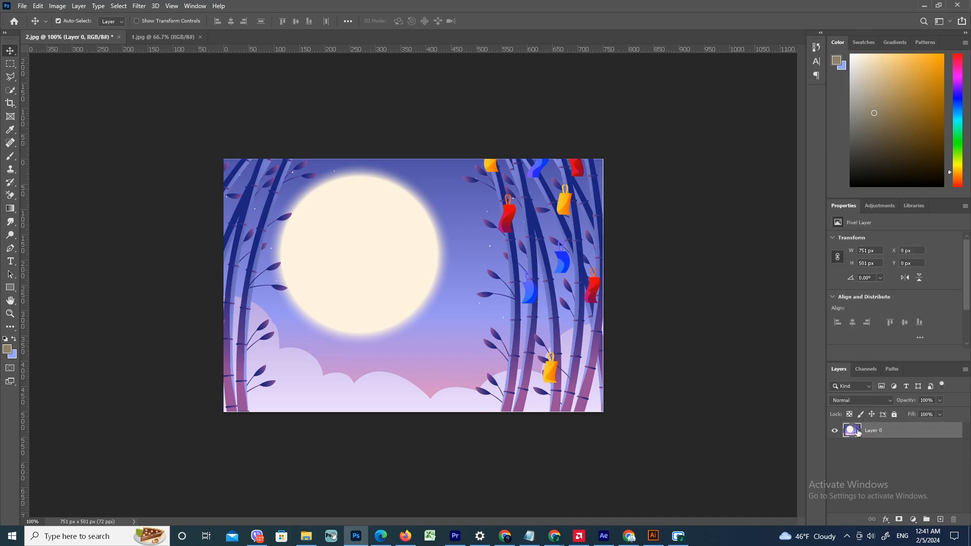
pyautogui.click(306, 536)
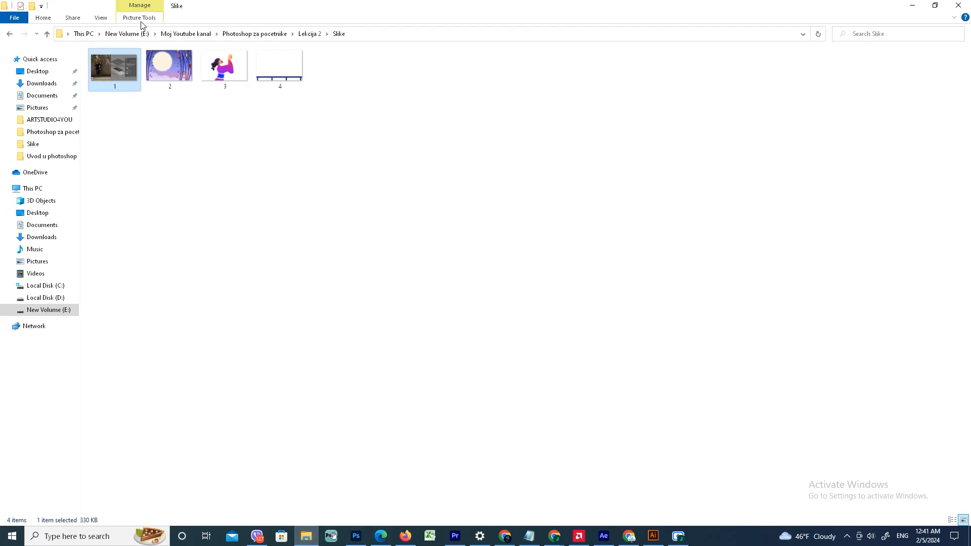
pyautogui.moveTo(225, 66); pyautogui.dragTo(358, 329)
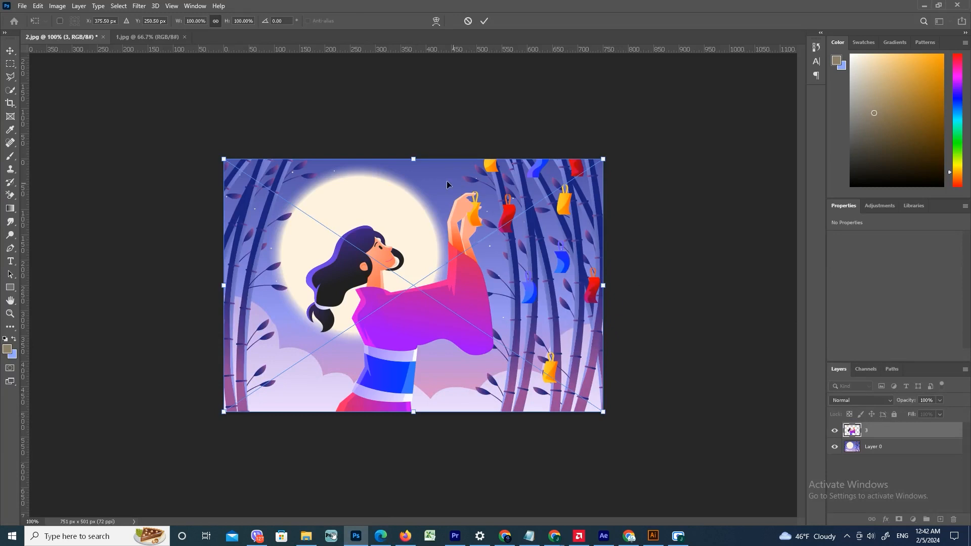
pyautogui.press('Return')
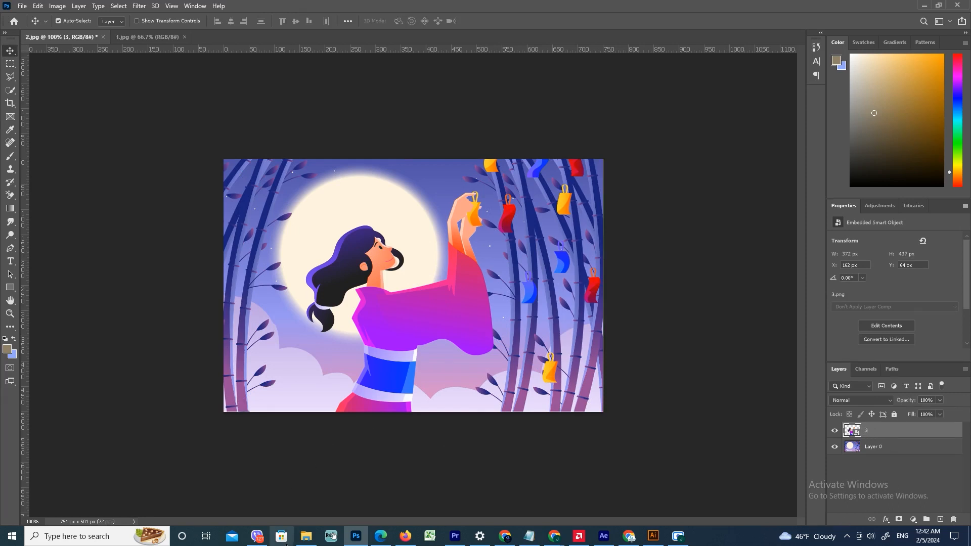
# Place image 4, the railing, from the Slike folder as the topmost layer of 2.jpg at its original size.
pyautogui.click(306, 537)
pyautogui.moveTo(280, 69); pyautogui.dragTo(388, 319)
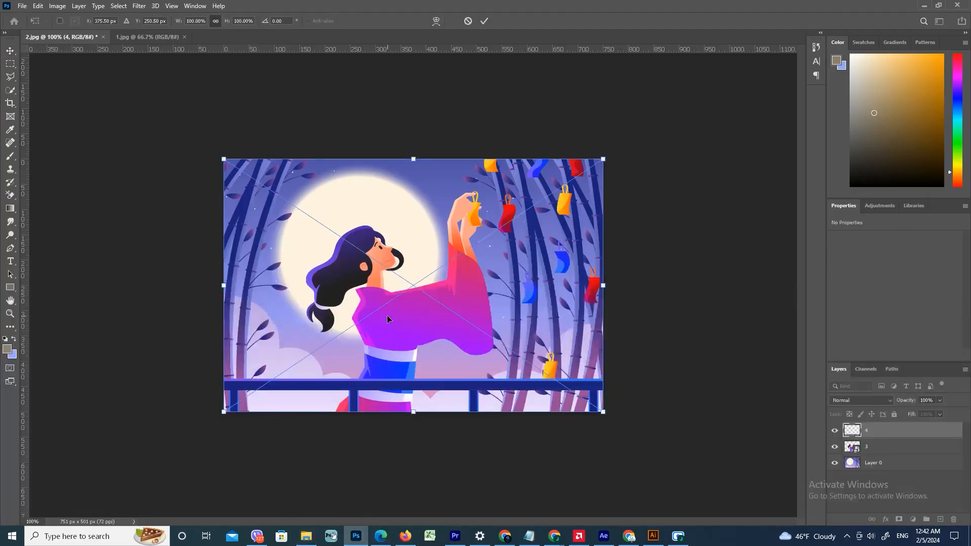
pyautogui.press('Return')
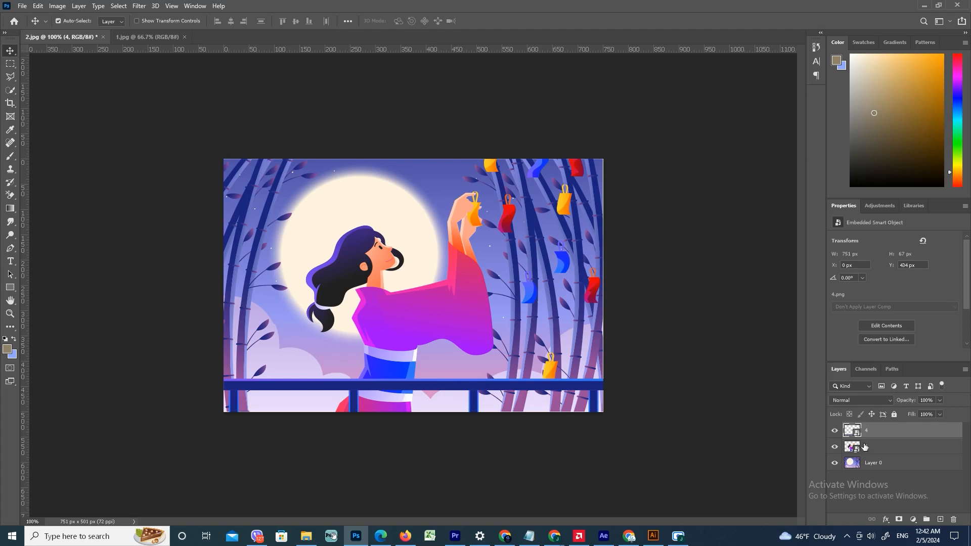
# Try layer 3 beneath Layer 0 and layer 4 beneath layer 3, restoring the original stacking order after each move.
pyautogui.click(880, 450)
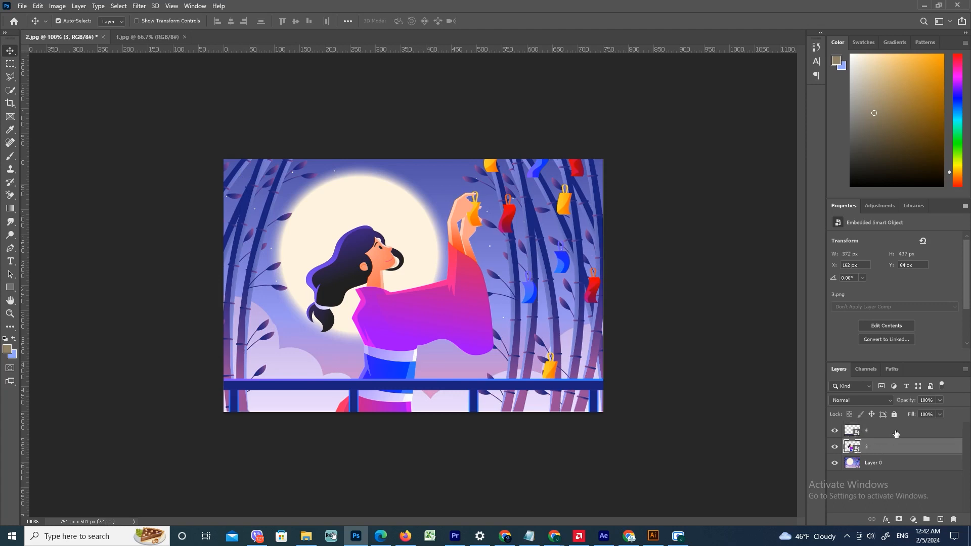
pyautogui.click(896, 430)
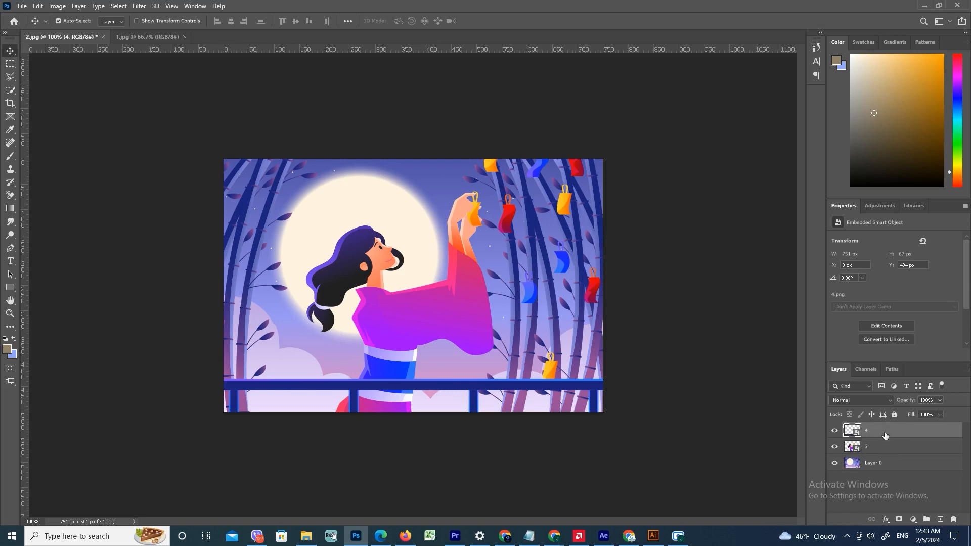
pyautogui.click(878, 447)
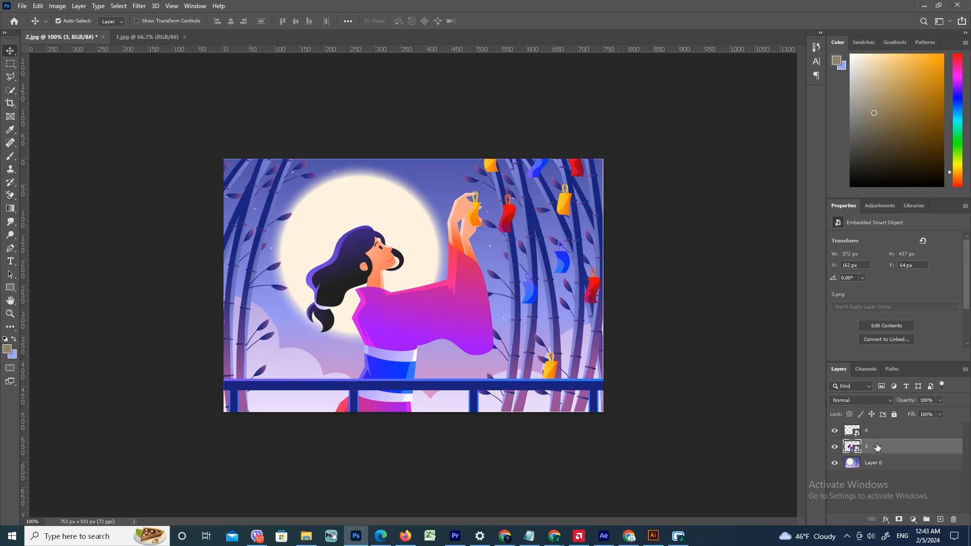
pyautogui.moveTo(879, 447); pyautogui.dragTo(877, 473)
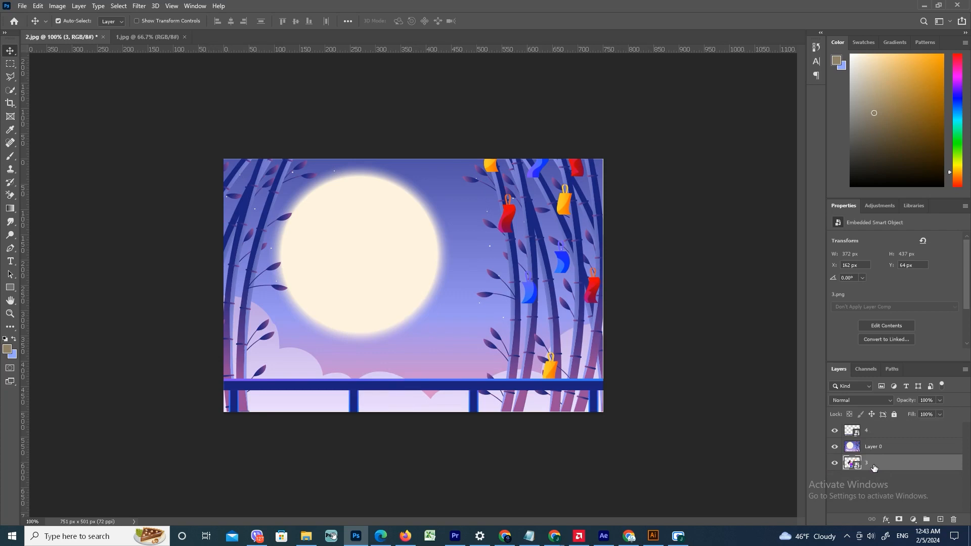
pyautogui.moveTo(874, 468); pyautogui.dragTo(875, 443)
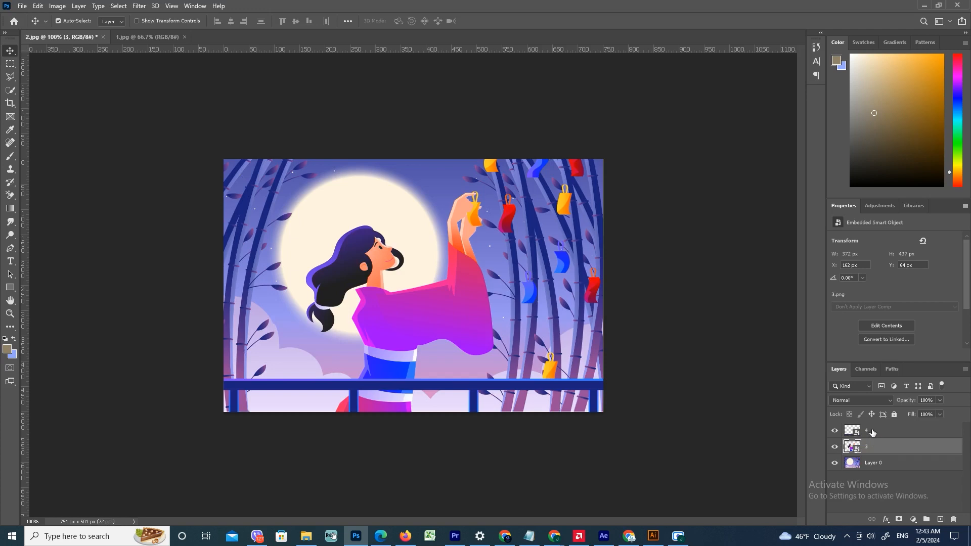
pyautogui.moveTo(870, 431); pyautogui.dragTo(870, 454)
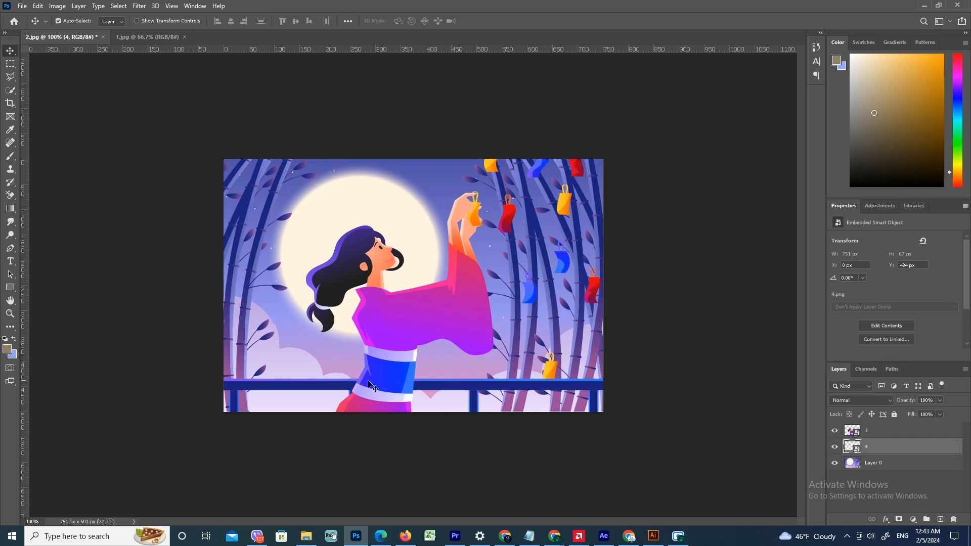
pyautogui.moveTo(898, 449); pyautogui.dragTo(899, 429)
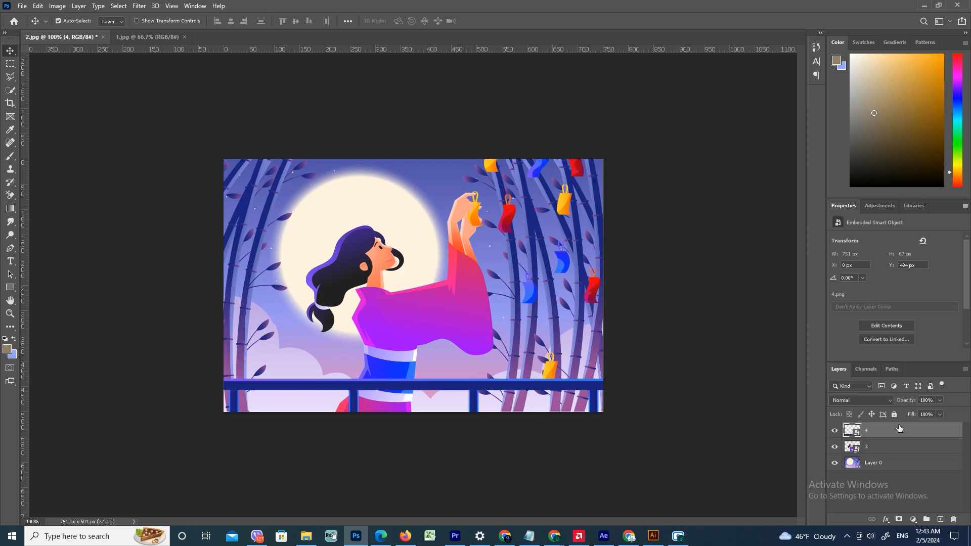
# Hide and show layer 4, and do the same with layer 3, to see what each contributes.
pyautogui.click(834, 435)
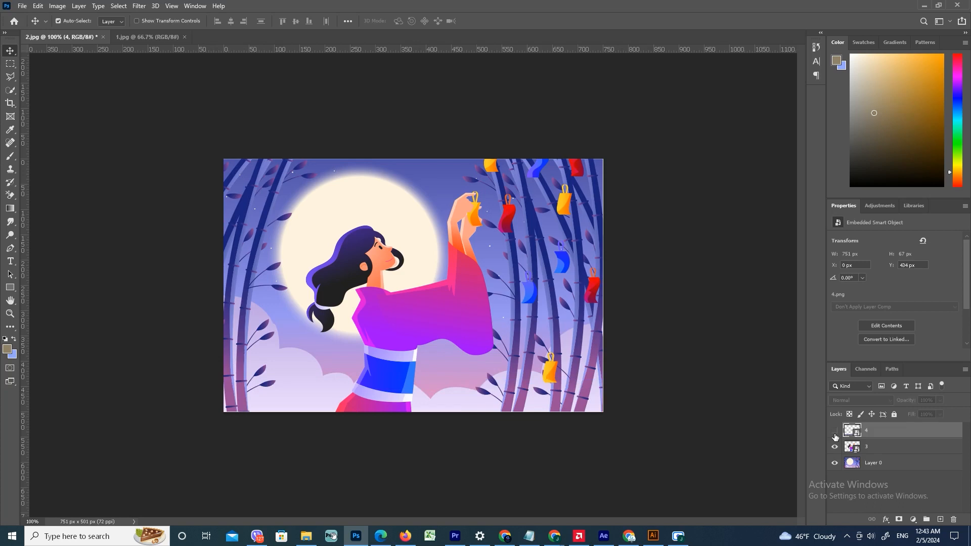
pyautogui.click(835, 436)
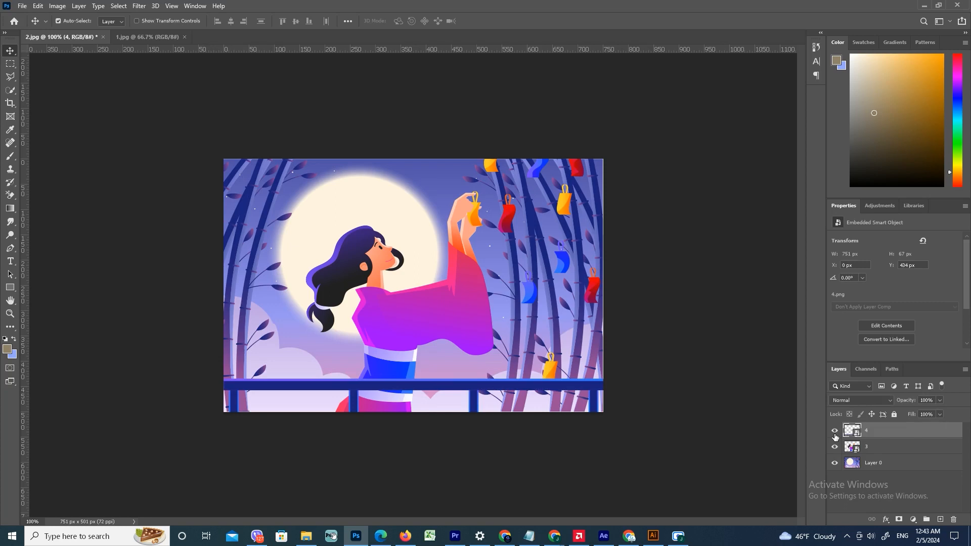
pyautogui.click(835, 447)
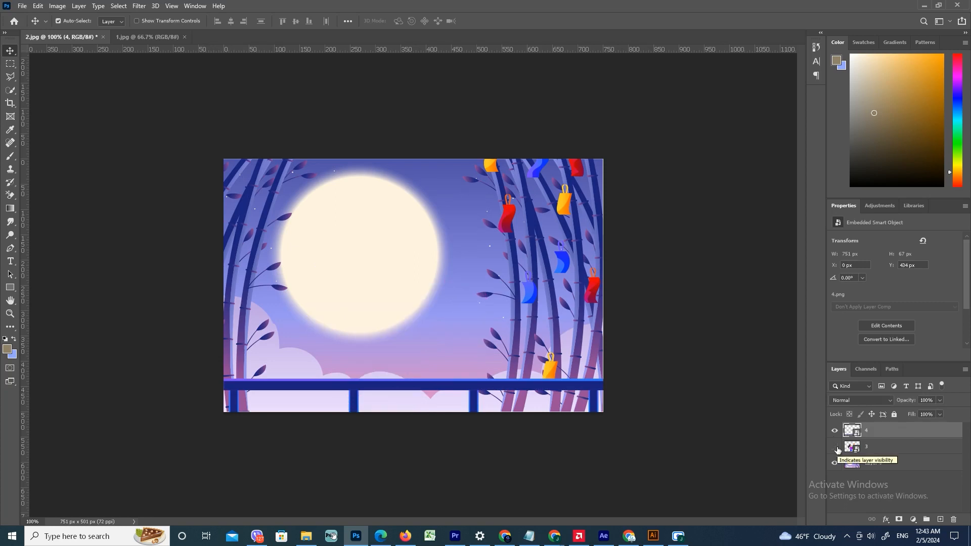
pyautogui.click(835, 447)
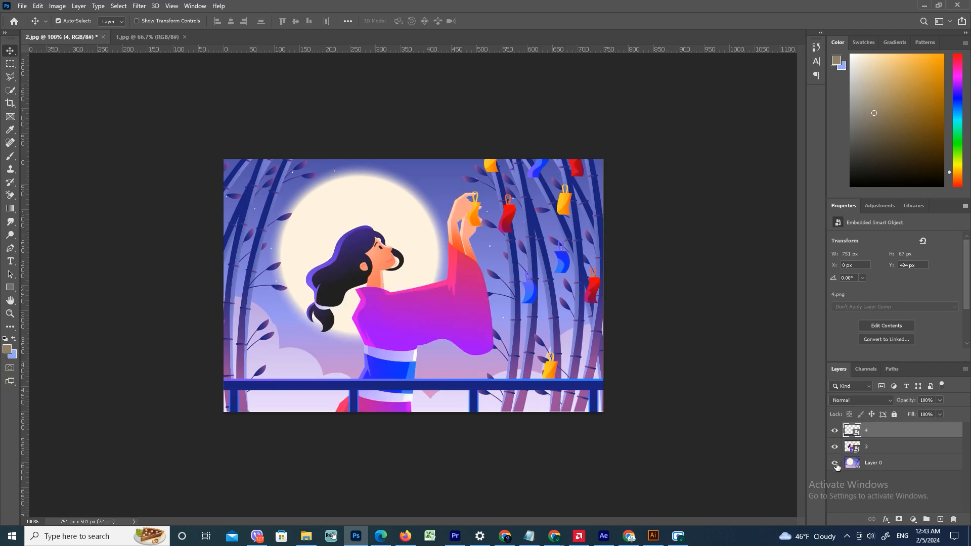
# Hide Layer 0 and export the transparent artwork with Save for Web as PNG-24, named 5, in the Slike folder.
pyautogui.click(835, 463)
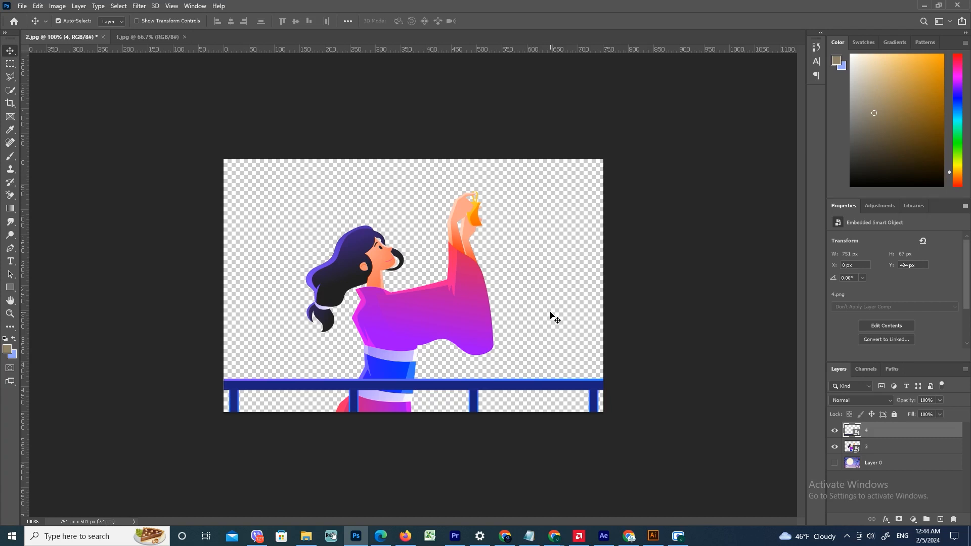
pyautogui.click(25, 8)
pyautogui.moveTo(97, 154)
pyautogui.click(255, 196)
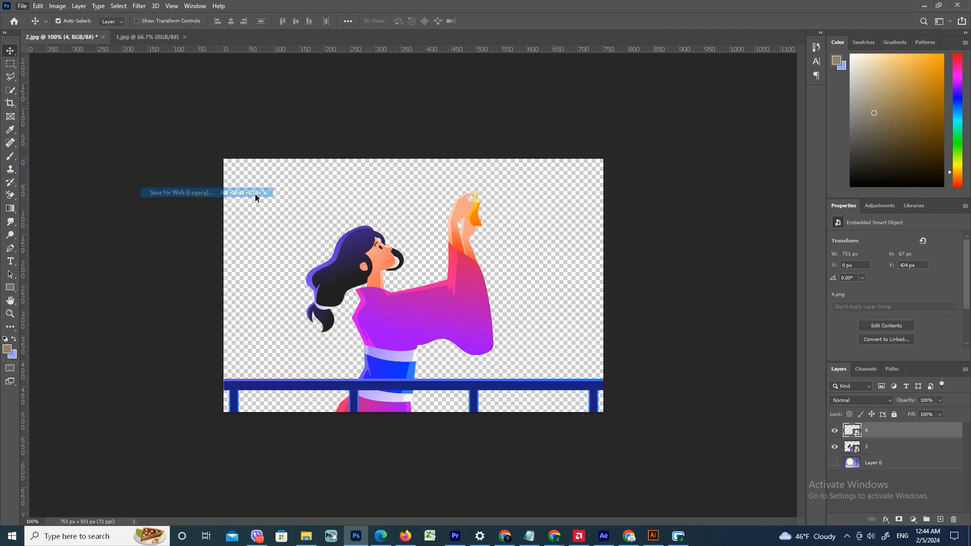
pyautogui.click(481, 150)
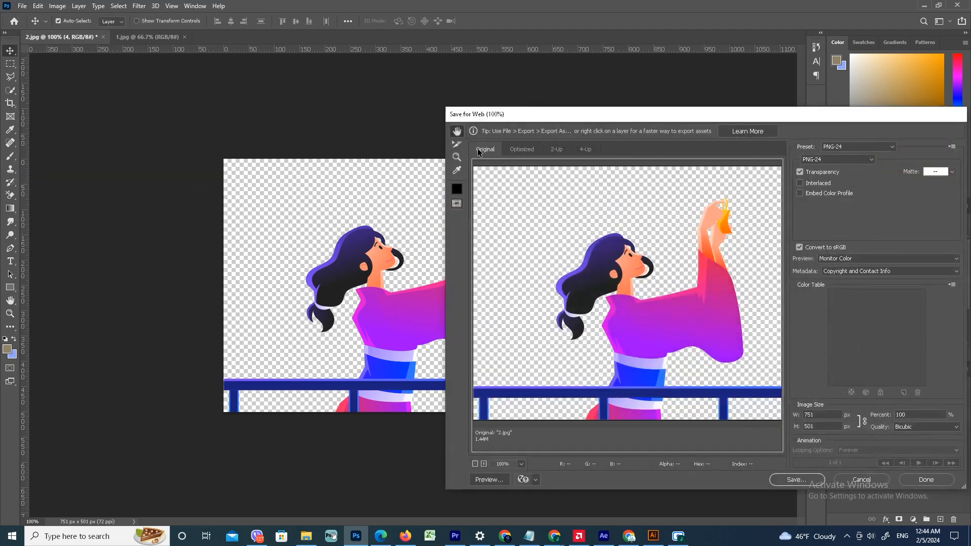
pyautogui.click(833, 148)
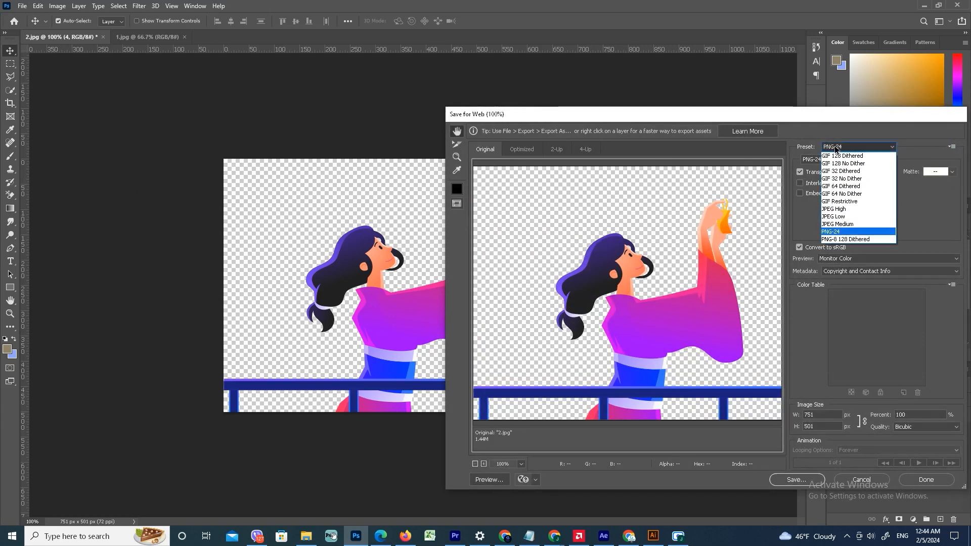
pyautogui.click(838, 233)
pyautogui.click(804, 483)
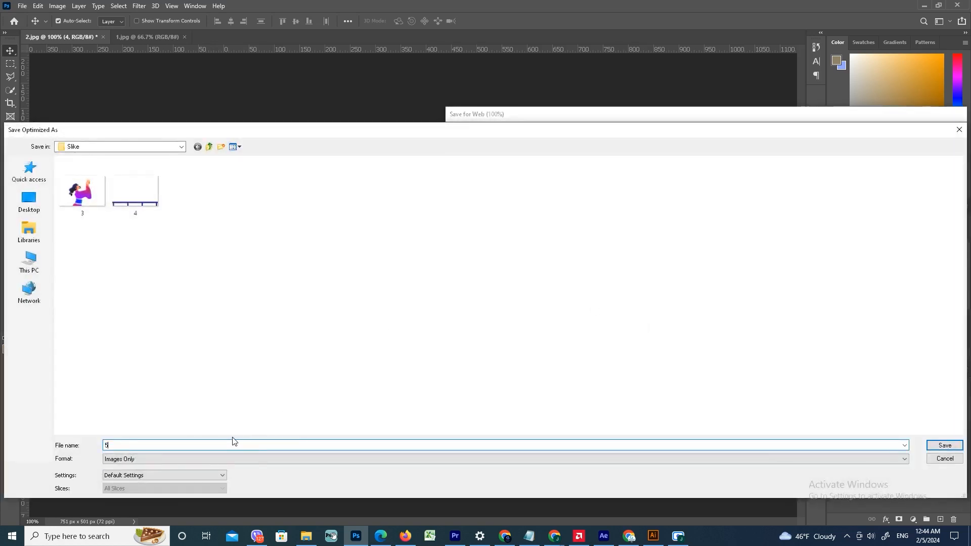
pyautogui.click(929, 446)
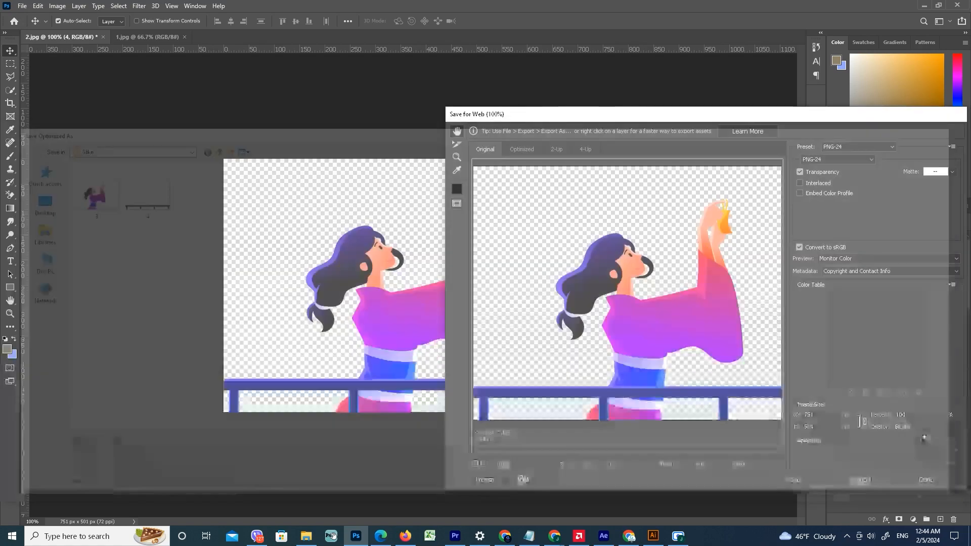
# Open 5.png from the Slike folder in File Explorer to check its transparent background, then return to Photoshop.
pyautogui.click(306, 537)
pyautogui.doubleClick(346, 75)
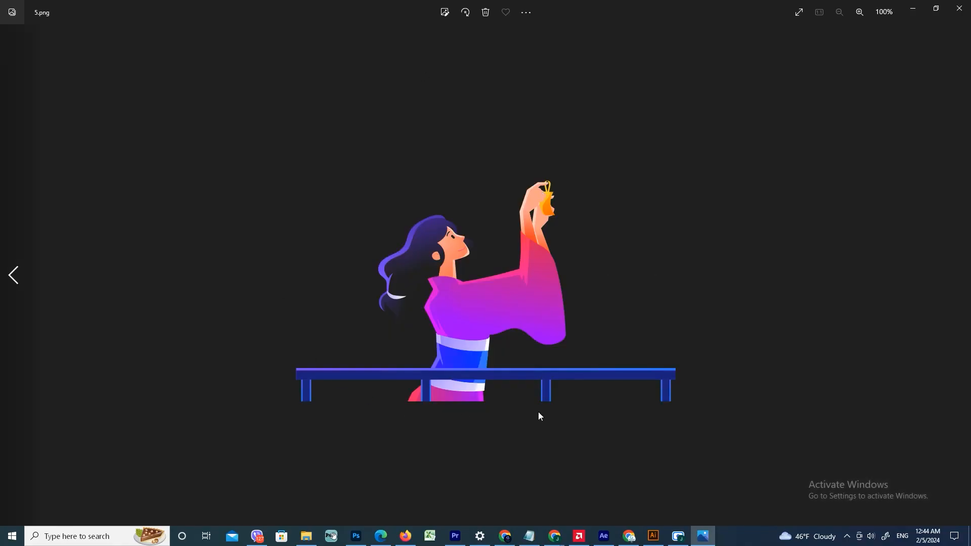
pyautogui.click(964, 10)
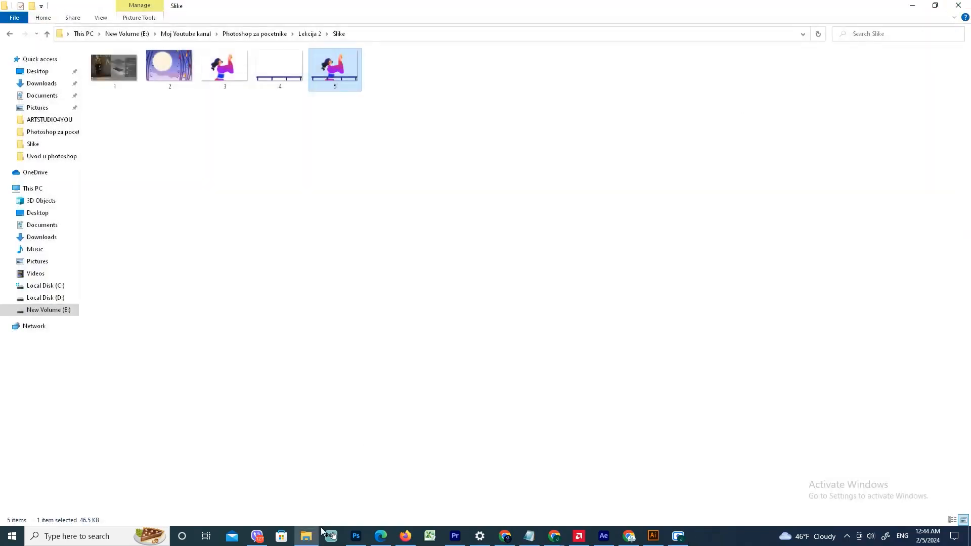
pyautogui.click(356, 537)
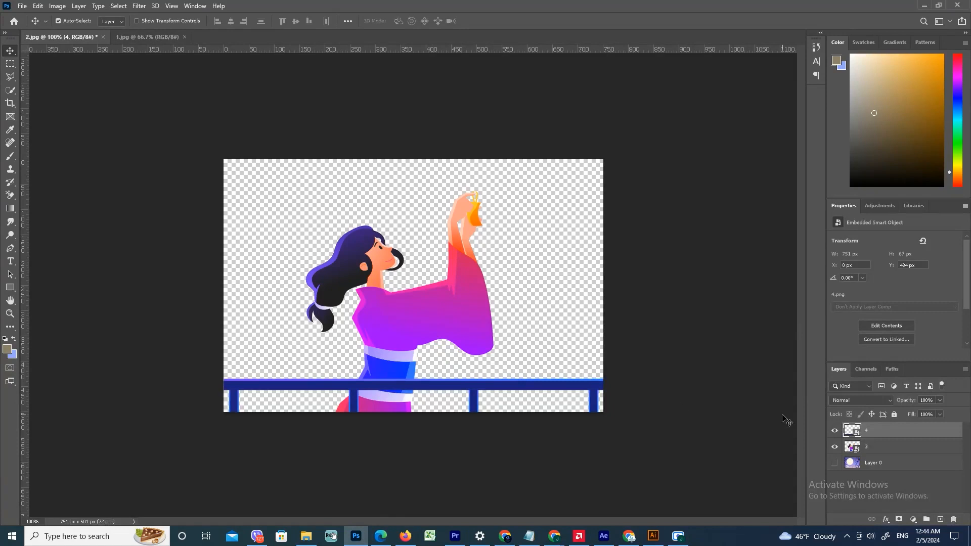
# Draw a rectangle shape of about 831 × 559 px directly above Layer 0, covering the whole canvas behind the girl.
pyautogui.click(866, 461)
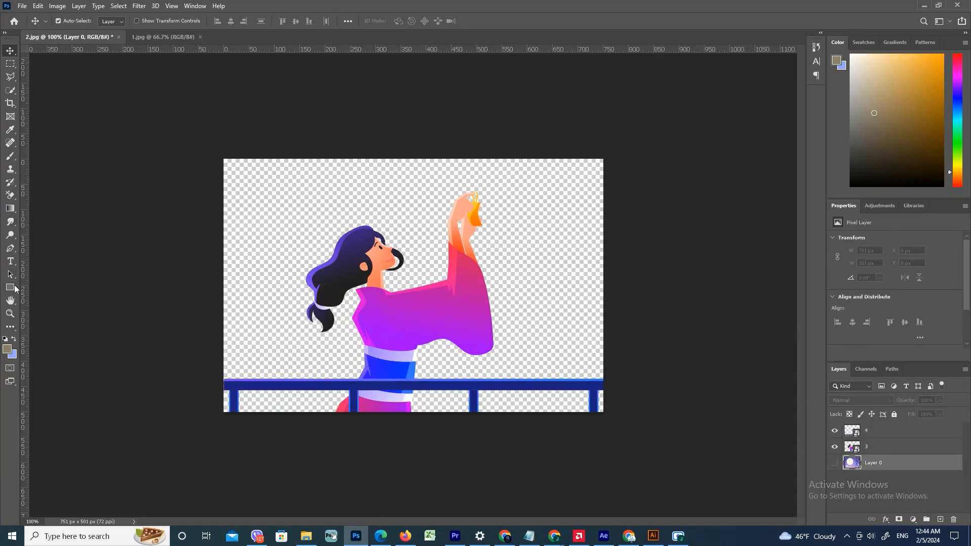
pyautogui.click(12, 289)
pyautogui.moveTo(215, 148); pyautogui.dragTo(635, 430)
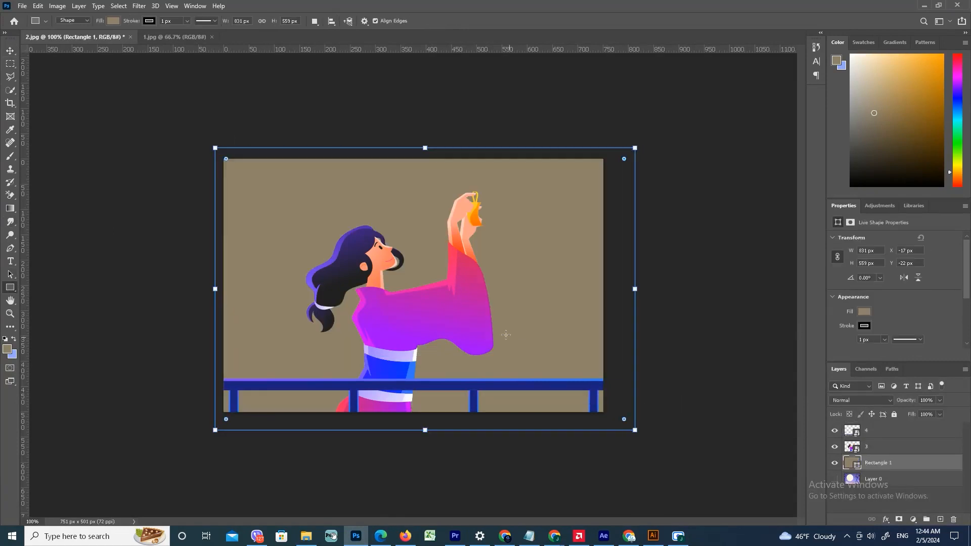
pyautogui.click(10, 51)
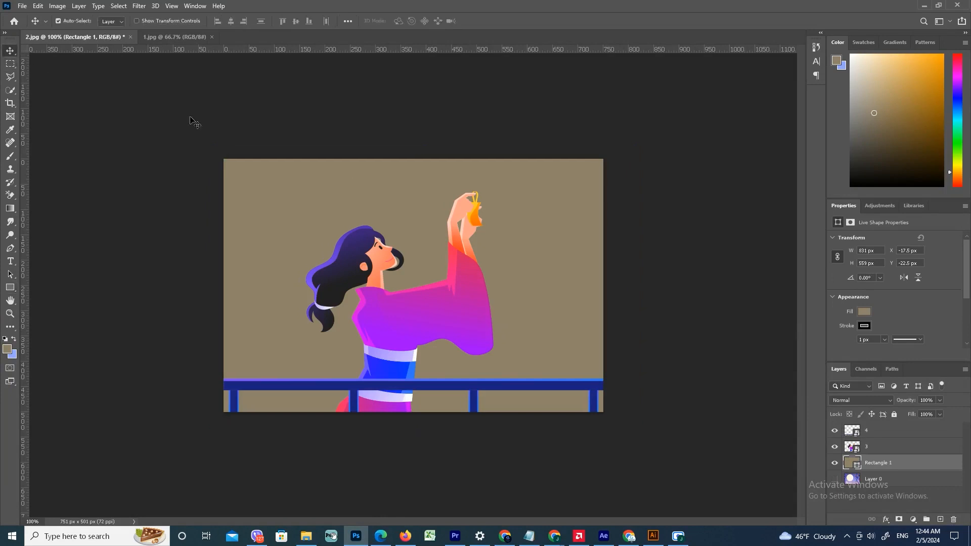
# Change the rectangle's fill color to white (ffffff).
pyautogui.doubleClick(854, 464)
pyautogui.moveTo(554, 219); pyautogui.dragTo(396, 117)
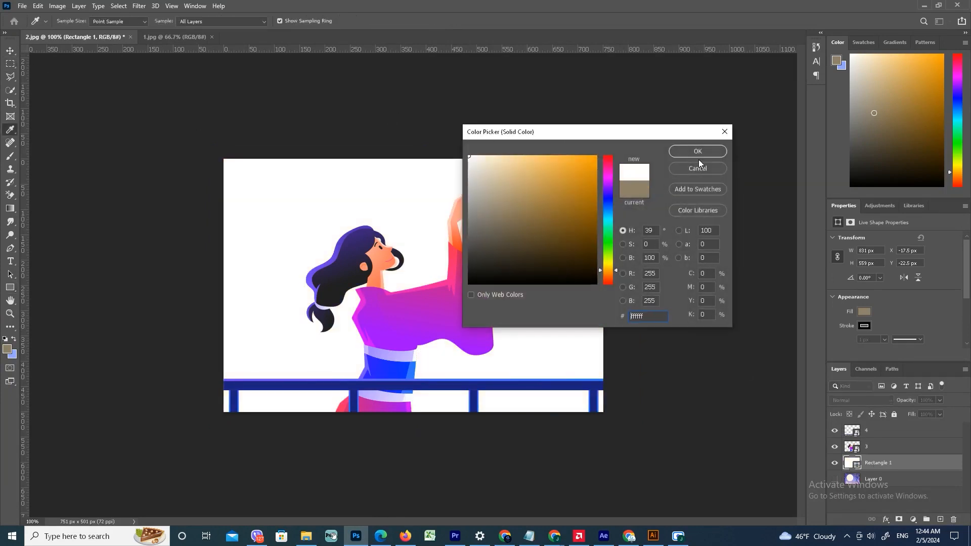
pyautogui.click(698, 151)
# Export the white-background version with Save for Web as PNG-24, named 6, in the Slike folder.
pyautogui.click(22, 6)
pyautogui.moveTo(89, 153)
pyautogui.click(212, 198)
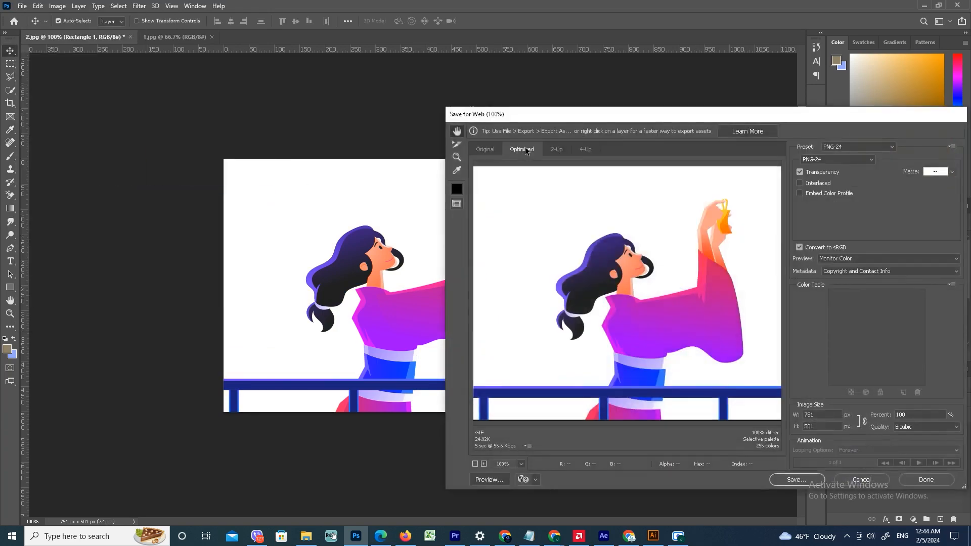
pyautogui.click(806, 478)
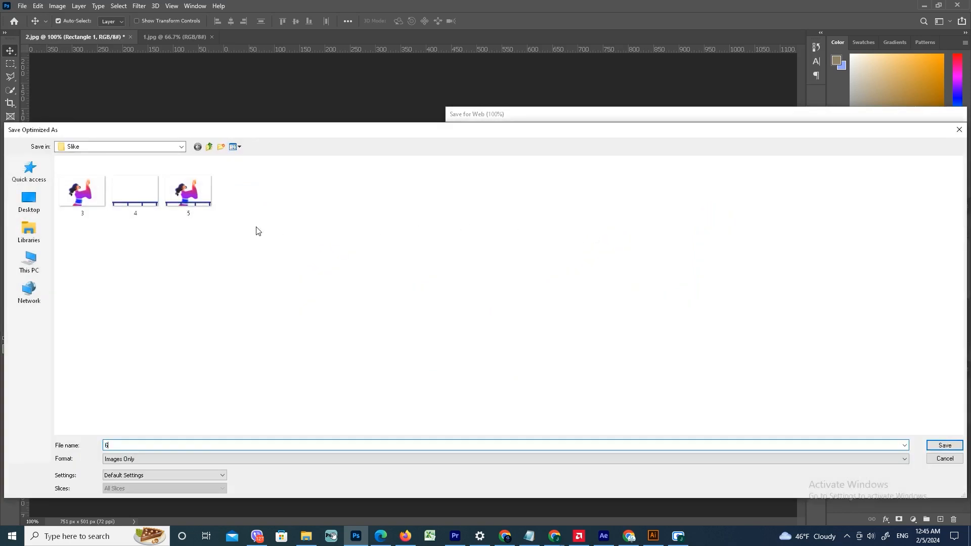
pyautogui.write('6')
pyautogui.click(945, 445)
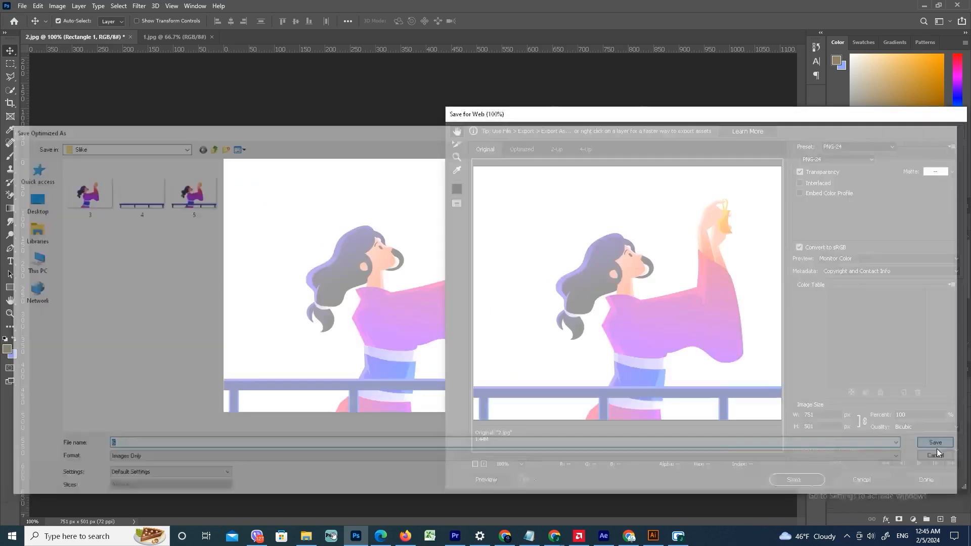
# Open 6.png from the Slike folder in File Explorer to compare its background, and switch back to Photoshop.
pyautogui.click(306, 536)
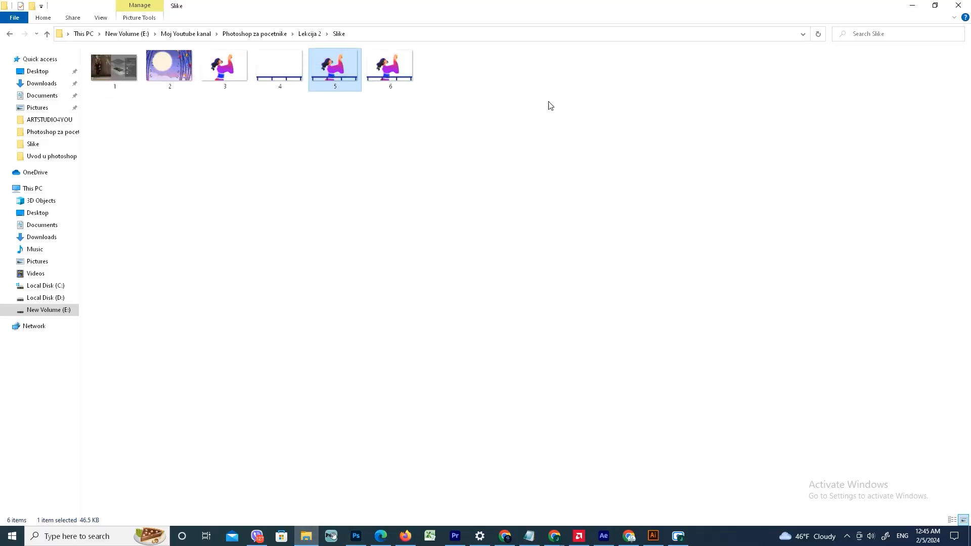
pyautogui.doubleClick(406, 66)
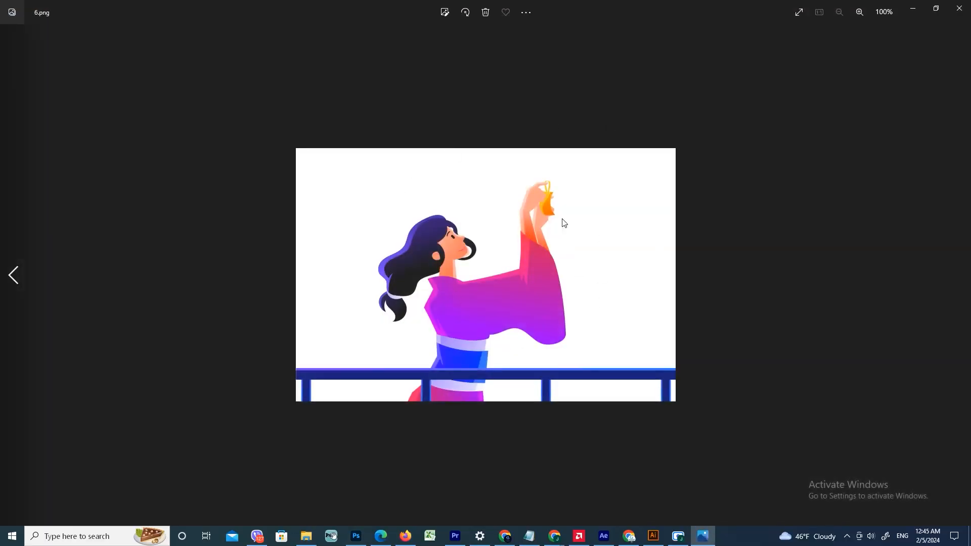
pyautogui.click(960, 9)
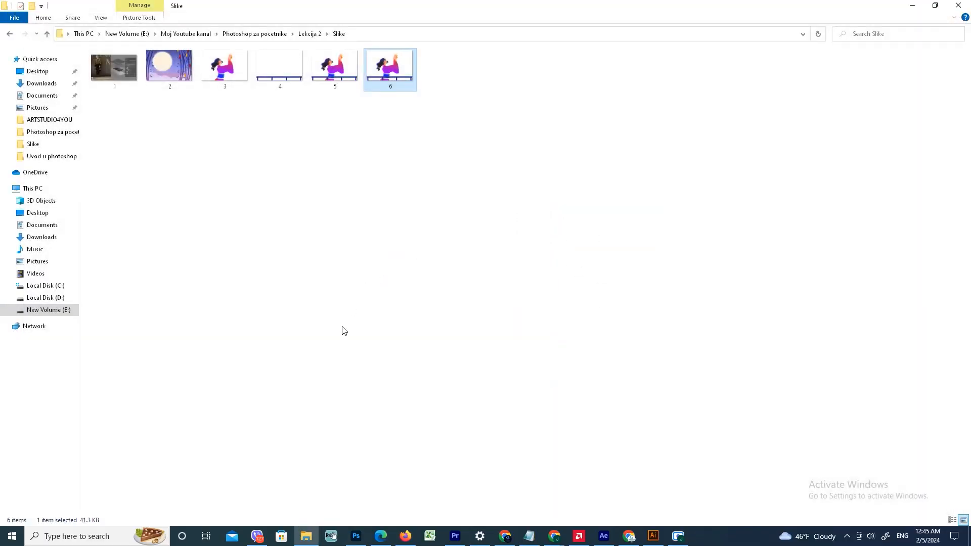
pyautogui.click(356, 536)
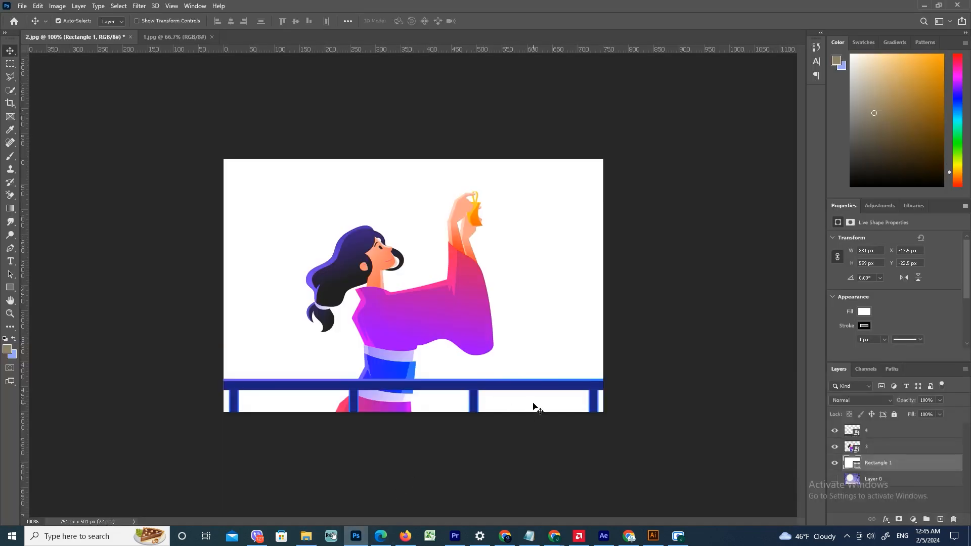
# Rename layer 3 to "girl" and select layer 4.
pyautogui.click(886, 451)
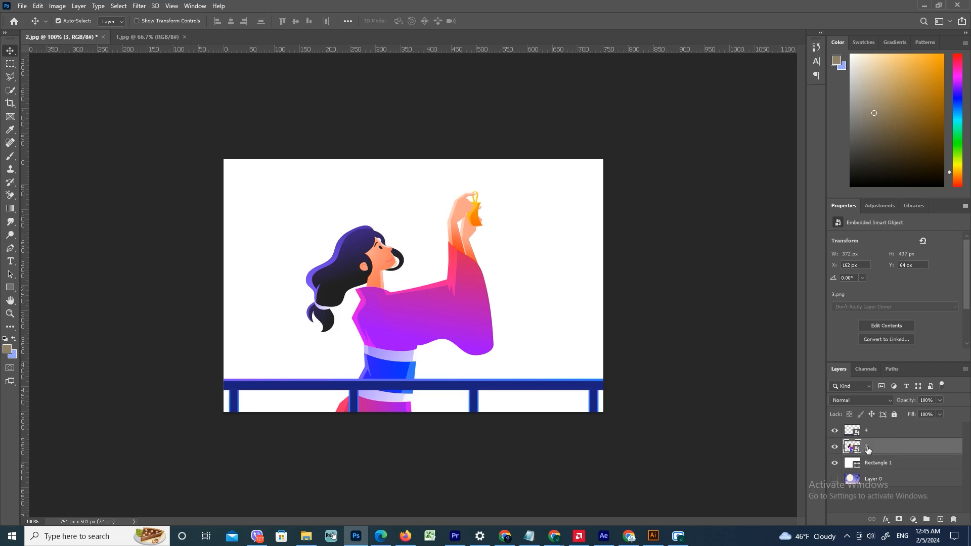
pyautogui.doubleClick(868, 448)
pyautogui.write('girl')
pyautogui.click(933, 446)
pyautogui.click(913, 431)
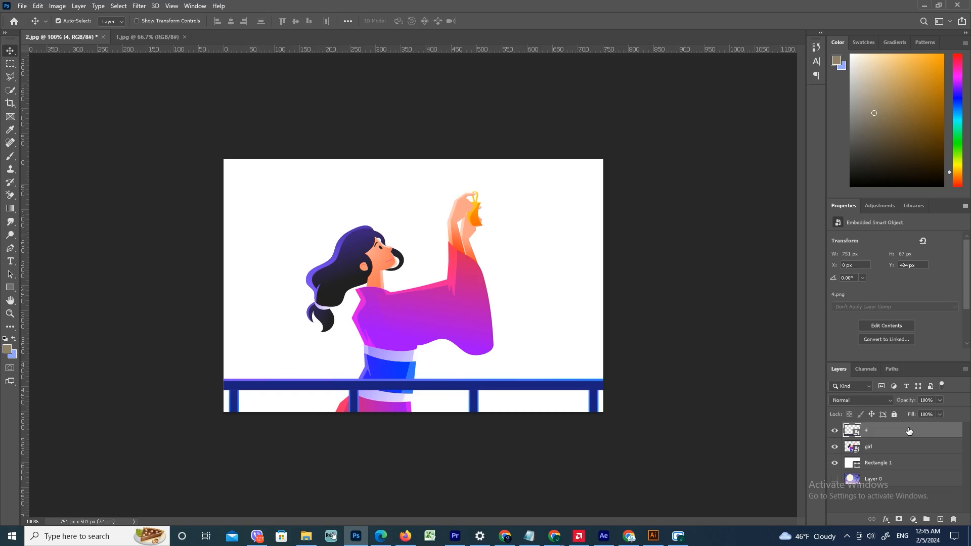